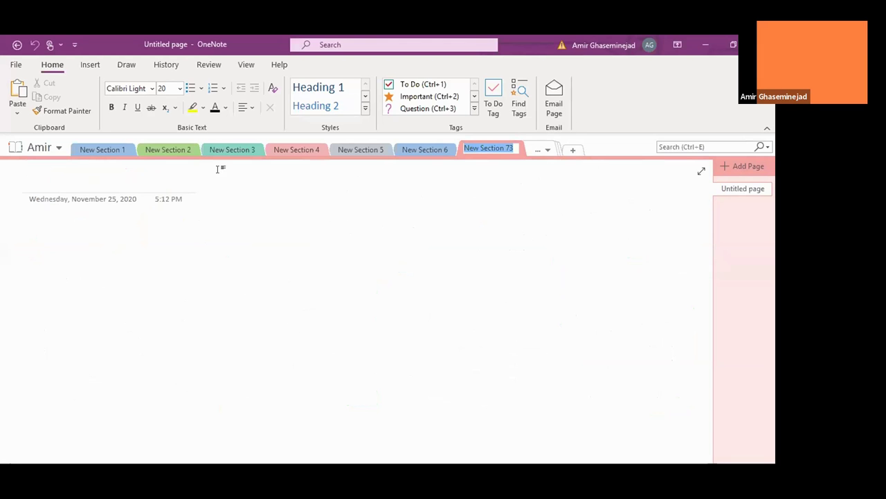
# Step: With a thick black pen, draw a circled node A near the top of the page with a short stem below it
pyautogui.click(154, 182)
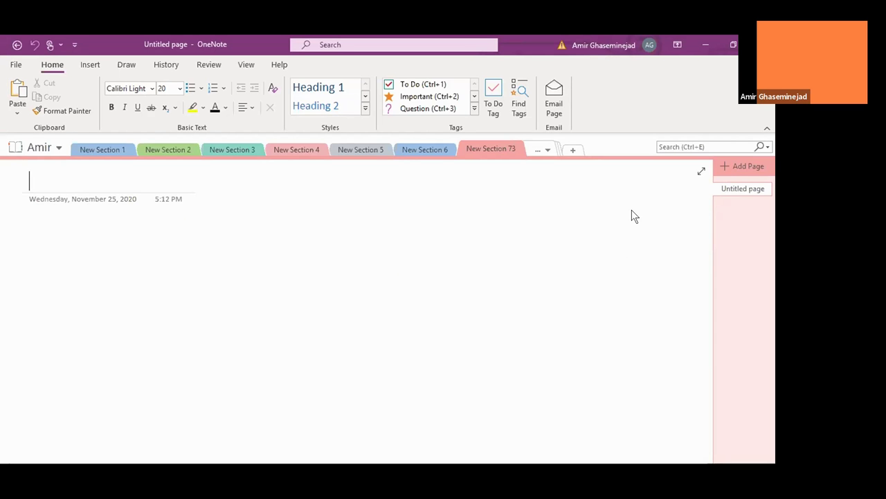
pyautogui.click(127, 63)
pyautogui.click(97, 103)
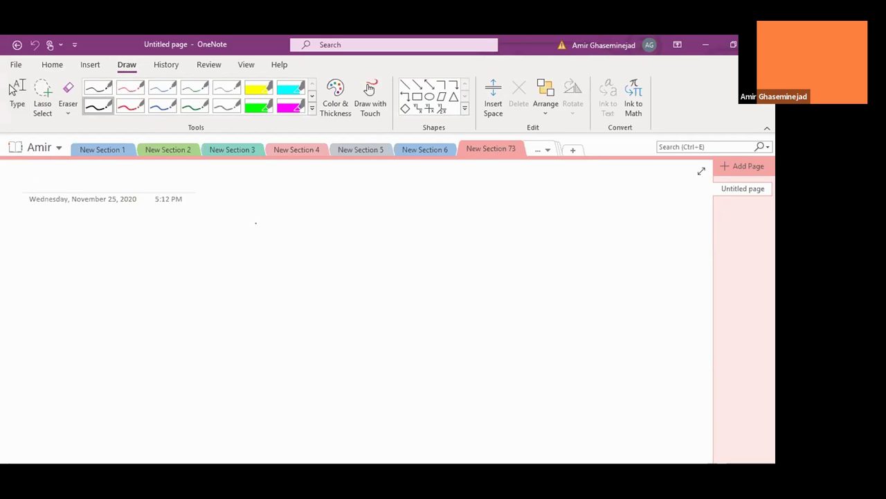
pyautogui.moveTo(235, 221)
pyautogui.mouseDown()
pyautogui.moveTo(249, 186)
pyautogui.moveTo(276, 219)
pyautogui.moveTo(238, 211)
pyautogui.mouseUp()
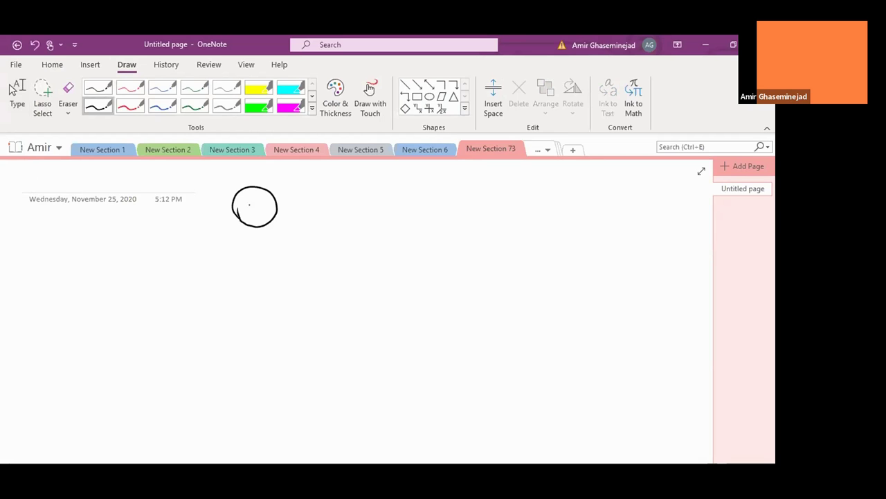
pyautogui.moveTo(247, 219)
pyautogui.mouseDown()
pyautogui.moveTo(261, 216)
pyautogui.moveTo(260, 205)
pyautogui.moveTo(254, 251)
pyautogui.mouseUp()
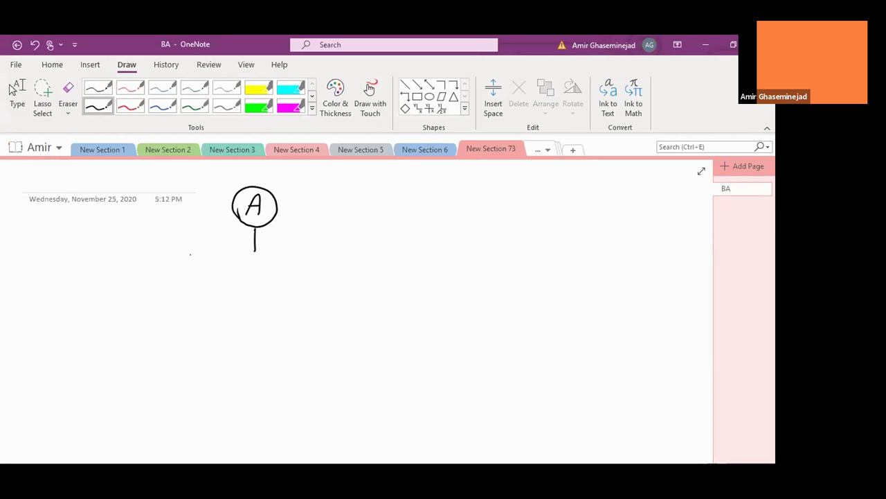
# Step: Draw a branch line under node A leading to two circled child nodes, B(2) and C(3)
pyautogui.moveTo(190, 256); pyautogui.dragTo(335, 253)
pyautogui.moveTo(191, 259)
pyautogui.mouseDown()
pyautogui.moveTo(189, 284)
pyautogui.moveTo(177, 287)
pyautogui.moveTo(202, 317)
pyautogui.moveTo(176, 286)
pyautogui.moveTo(180, 306)
pyautogui.moveTo(205, 299)
pyautogui.moveTo(202, 310)
pyautogui.mouseUp()
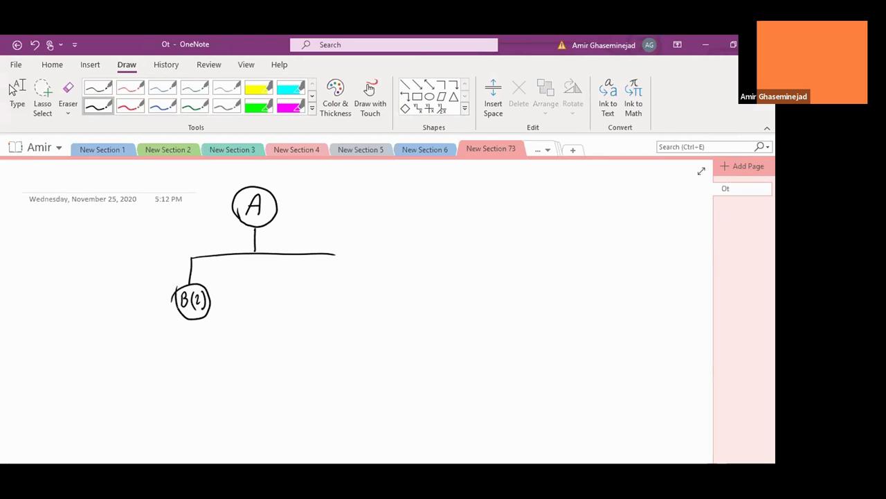
pyautogui.moveTo(334, 255)
pyautogui.mouseDown()
pyautogui.moveTo(335, 281)
pyautogui.moveTo(365, 305)
pyautogui.moveTo(325, 319)
pyautogui.moveTo(318, 295)
pyautogui.mouseUp()
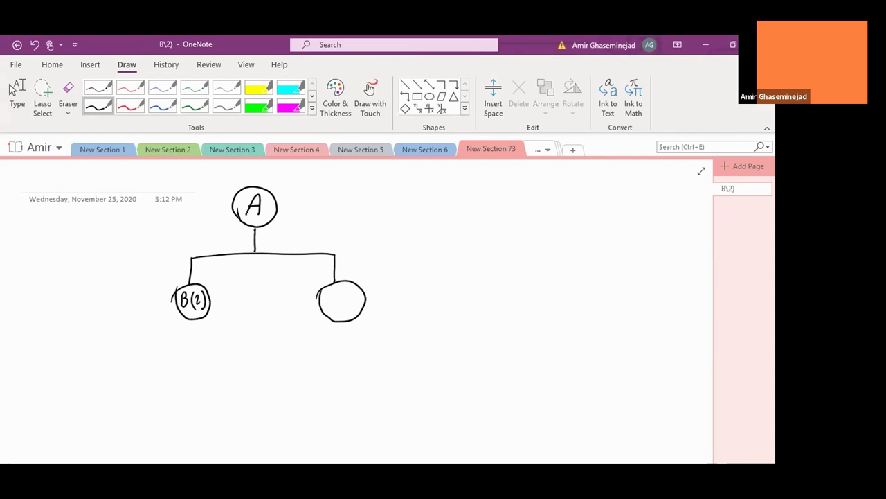
pyautogui.moveTo(335, 293)
pyautogui.mouseDown()
pyautogui.moveTo(333, 308)
pyautogui.moveTo(352, 309)
pyautogui.mouseUp()
# Step: Draw a branch under node B(2) leading to two circled child nodes, D(2) and E
pyautogui.moveTo(193, 319)
pyautogui.mouseDown()
pyautogui.moveTo(194, 343)
pyautogui.moveTo(234, 342)
pyautogui.moveTo(238, 364)
pyautogui.mouseUp()
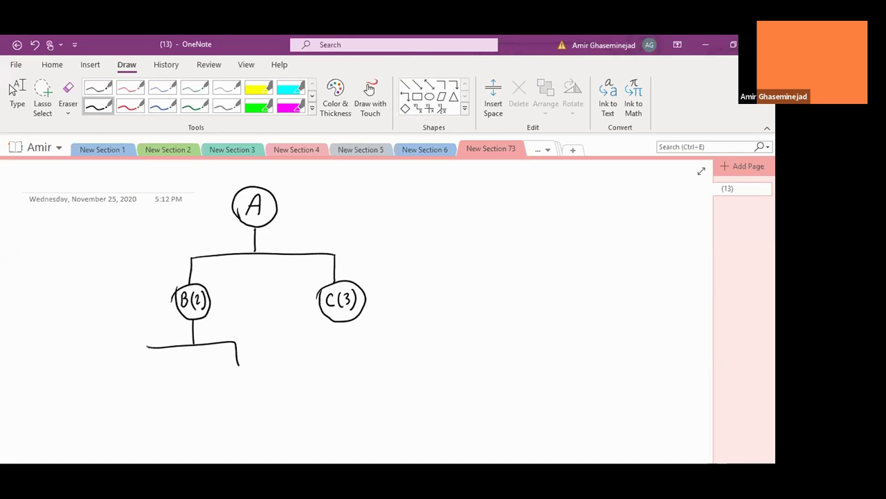
pyautogui.moveTo(148, 346)
pyautogui.mouseDown()
pyautogui.moveTo(149, 367)
pyautogui.moveTo(181, 381)
pyautogui.moveTo(132, 370)
pyautogui.moveTo(142, 397)
pyautogui.mouseUp()
pyautogui.moveTo(164, 376)
pyautogui.mouseDown()
pyautogui.moveTo(160, 394)
pyautogui.moveTo(174, 391)
pyautogui.mouseUp()
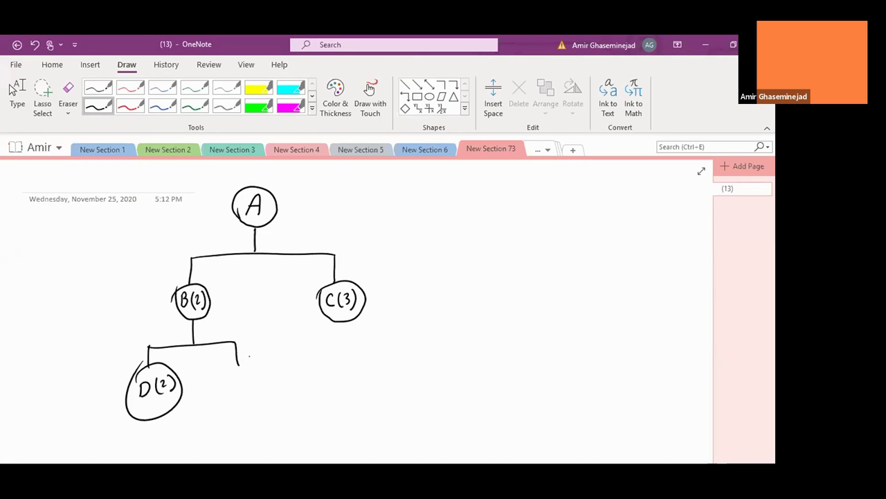
pyautogui.moveTo(239, 364)
pyautogui.mouseDown()
pyautogui.moveTo(239, 408)
pyautogui.moveTo(224, 370)
pyautogui.moveTo(237, 389)
pyautogui.moveTo(251, 372)
pyautogui.moveTo(246, 380)
pyautogui.mouseUp()
pyautogui.moveTo(236, 389); pyautogui.dragTo(250, 387)
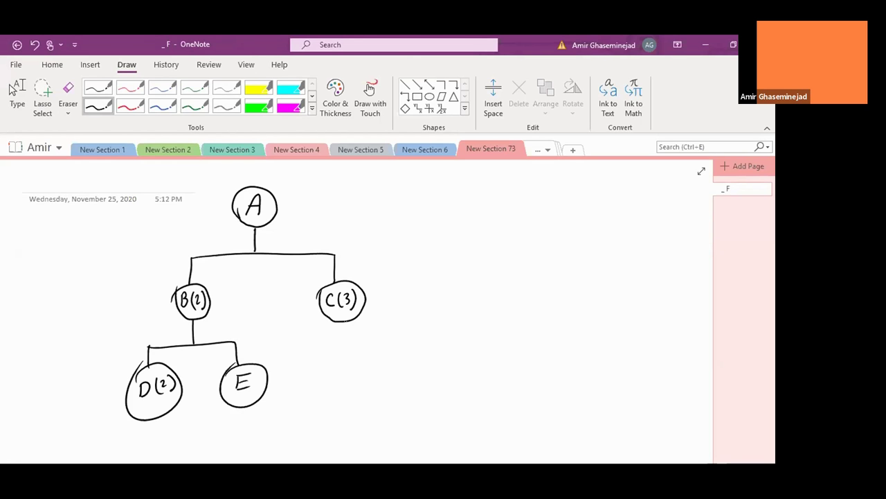
# Step: Draw a branch under node C(3) leading to two circled child nodes, D and E(2)
pyautogui.moveTo(347, 320)
pyautogui.mouseDown()
pyautogui.moveTo(348, 344)
pyautogui.moveTo(419, 340)
pyautogui.mouseUp()
pyautogui.moveTo(322, 344)
pyautogui.mouseDown()
pyautogui.moveTo(322, 361)
pyautogui.moveTo(344, 383)
pyautogui.moveTo(309, 366)
pyautogui.moveTo(320, 383)
pyautogui.mouseUp()
pyautogui.moveTo(414, 341)
pyautogui.mouseDown()
pyautogui.moveTo(414, 358)
pyautogui.moveTo(434, 365)
pyautogui.moveTo(392, 380)
pyautogui.moveTo(401, 387)
pyautogui.moveTo(410, 367)
pyautogui.moveTo(409, 377)
pyautogui.mouseUp()
pyautogui.click(403, 379)
pyautogui.moveTo(400, 387); pyautogui.dragTo(411, 386)
pyautogui.moveTo(418, 366)
pyautogui.mouseDown()
pyautogui.moveTo(419, 385)
pyautogui.moveTo(427, 380)
pyautogui.mouseUp()
pyautogui.moveTo(428, 360); pyautogui.dragTo(429, 383)
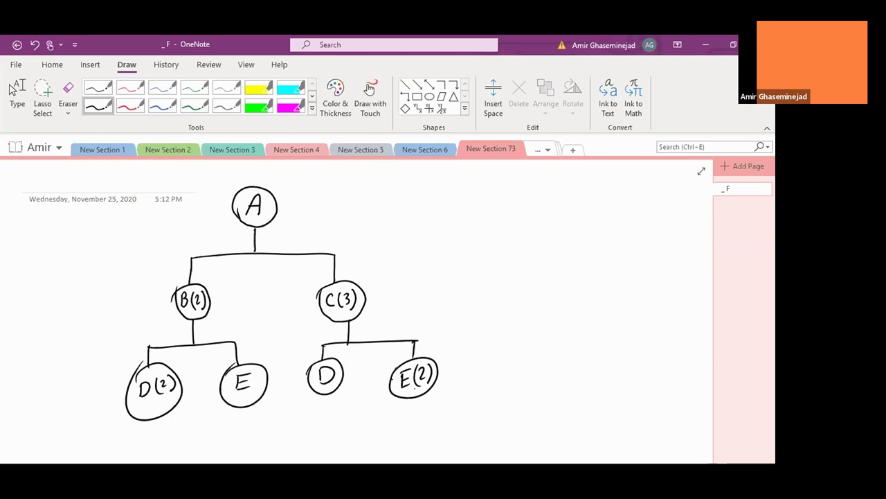
# Step: Write the quantities in black beside the nodes: 10 for A, 20 for B(2), 30 for C(3), 40 for D(2) and 50 for E under B(2)
pyautogui.click(17, 97)
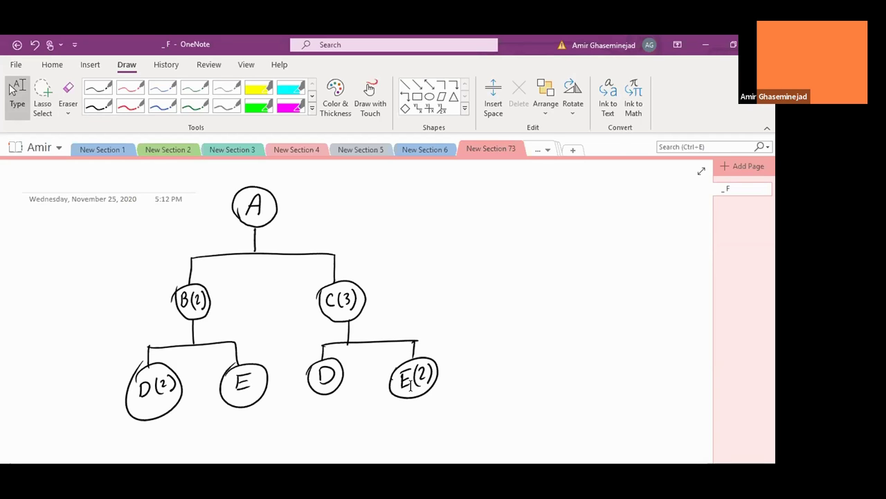
pyautogui.click(98, 105)
pyautogui.moveTo(212, 202)
pyautogui.mouseDown()
pyautogui.moveTo(211, 218)
pyautogui.moveTo(225, 211)
pyautogui.moveTo(216, 216)
pyautogui.mouseUp()
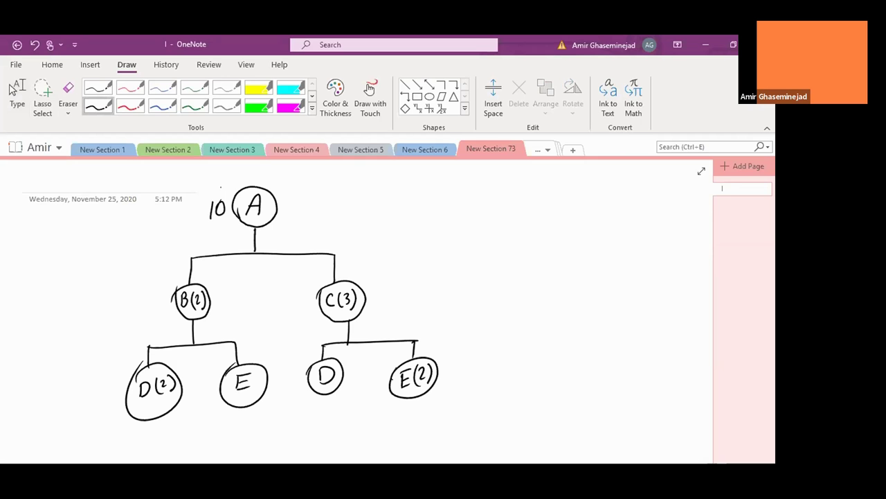
pyautogui.moveTo(142, 296)
pyautogui.mouseDown()
pyautogui.moveTo(151, 308)
pyautogui.moveTo(157, 295)
pyautogui.mouseUp()
pyautogui.moveTo(288, 295)
pyautogui.mouseDown()
pyautogui.moveTo(289, 308)
pyautogui.moveTo(305, 297)
pyautogui.mouseUp()
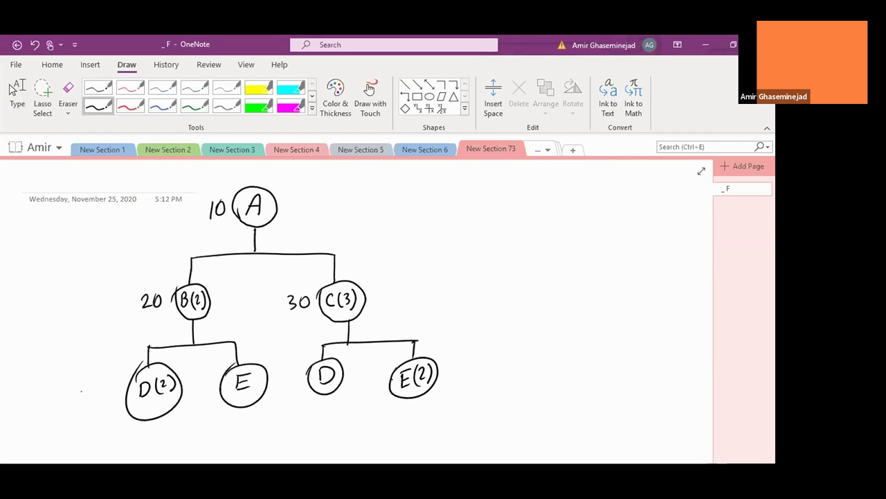
pyautogui.moveTo(88, 379)
pyautogui.mouseDown()
pyautogui.moveTo(97, 394)
pyautogui.moveTo(108, 381)
pyautogui.mouseUp()
pyautogui.moveTo(203, 375)
pyautogui.mouseDown()
pyautogui.moveTo(211, 374)
pyautogui.moveTo(201, 392)
pyautogui.moveTo(216, 378)
pyautogui.mouseUp()
# Step: With a thick red pen, write 100 and 90 beside node A and 180 beside node B(2)
pyautogui.click(130, 108)
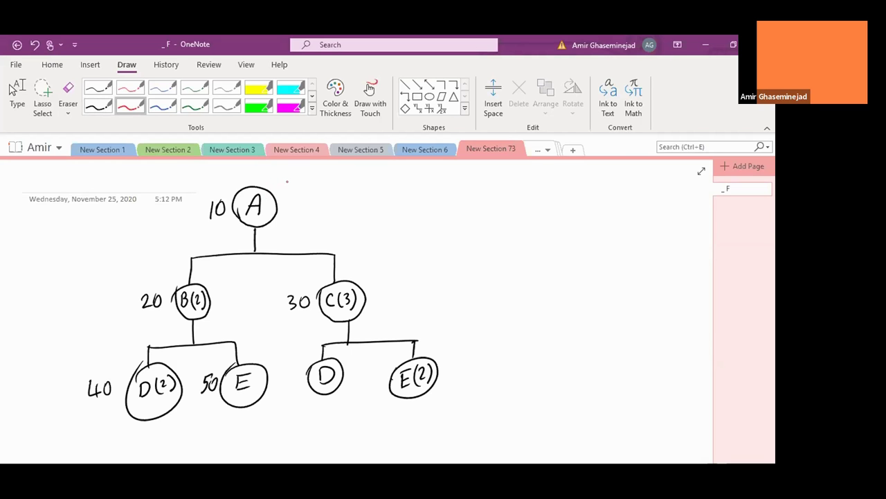
pyautogui.moveTo(291, 180)
pyautogui.mouseDown()
pyautogui.moveTo(288, 194)
pyautogui.moveTo(308, 180)
pyautogui.mouseUp()
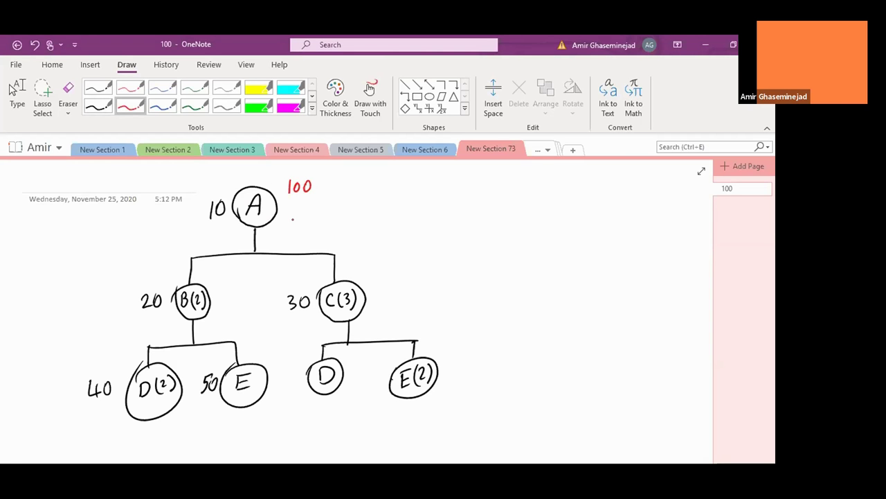
pyautogui.moveTo(292, 218)
pyautogui.mouseDown()
pyautogui.moveTo(305, 224)
pyautogui.moveTo(301, 216)
pyautogui.mouseUp()
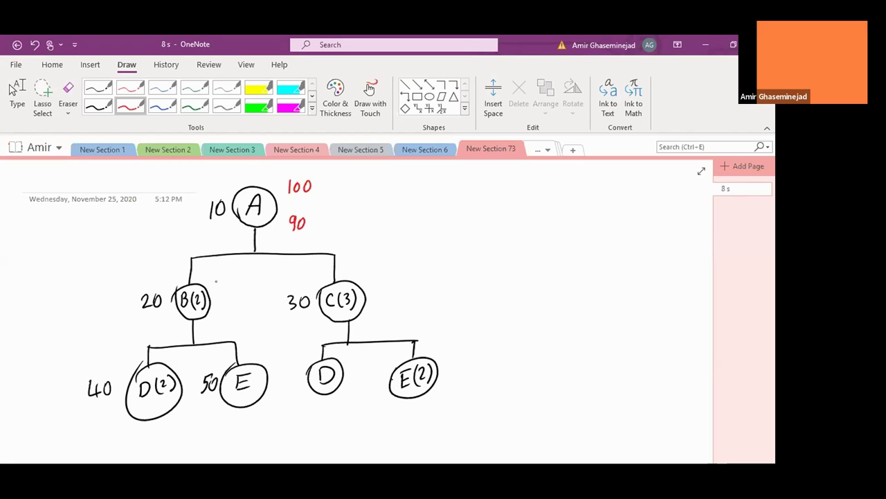
pyautogui.moveTo(216, 278); pyautogui.dragTo(217, 288)
pyautogui.moveTo(228, 275)
pyautogui.mouseDown()
pyautogui.moveTo(221, 287)
pyautogui.moveTo(234, 279)
pyautogui.mouseUp()
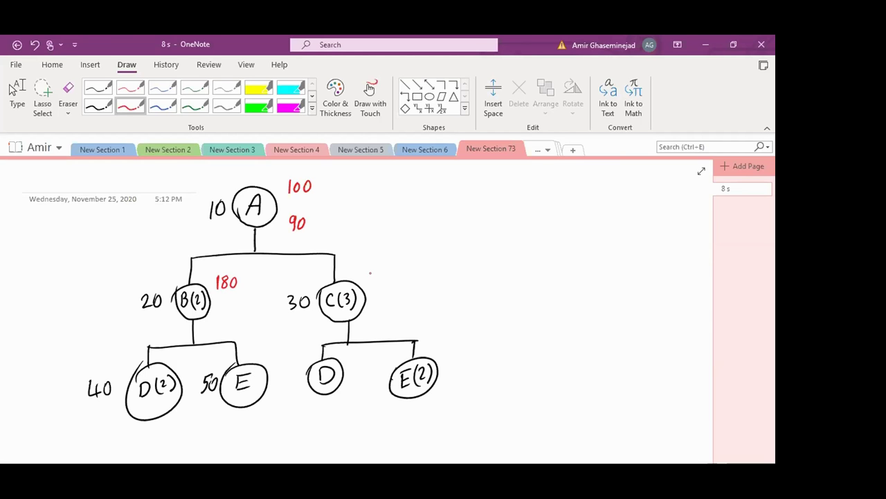
# Step: Label node A's 100 as "need" and its 90 as "produce" in red, and write 270 beside node C(3)
pyautogui.moveTo(331, 187); pyautogui.dragTo(369, 187)
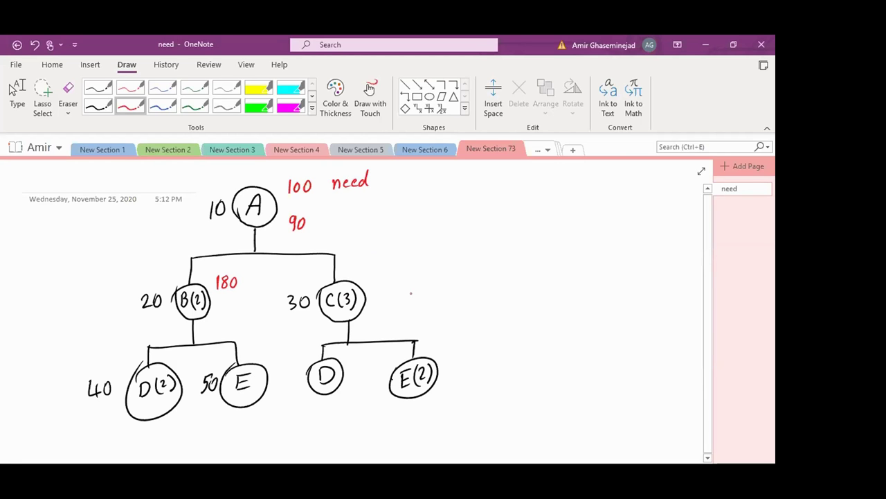
pyautogui.moveTo(325, 223)
pyautogui.mouseDown()
pyautogui.moveTo(327, 233)
pyautogui.moveTo(362, 215)
pyautogui.moveTo(379, 227)
pyautogui.mouseUp()
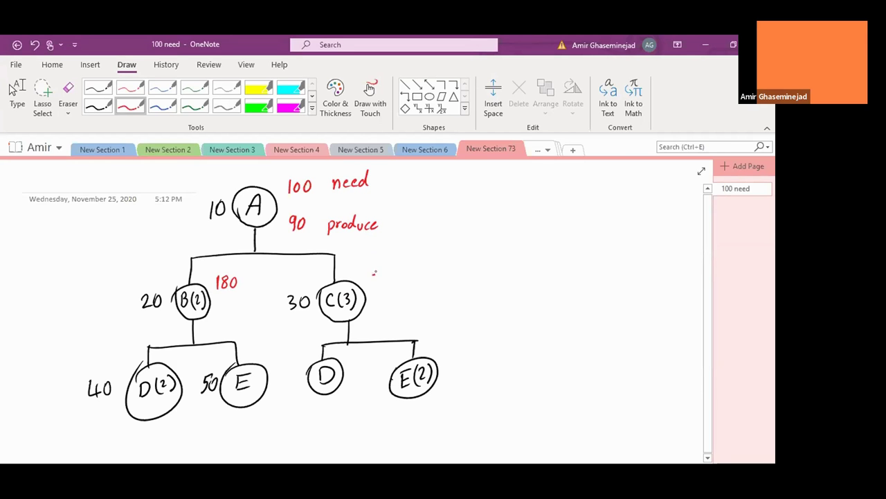
pyautogui.moveTo(372, 272)
pyautogui.mouseDown()
pyautogui.moveTo(389, 284)
pyautogui.moveTo(397, 274)
pyautogui.mouseUp()
pyautogui.moveTo(400, 269); pyautogui.dragTo(401, 271)
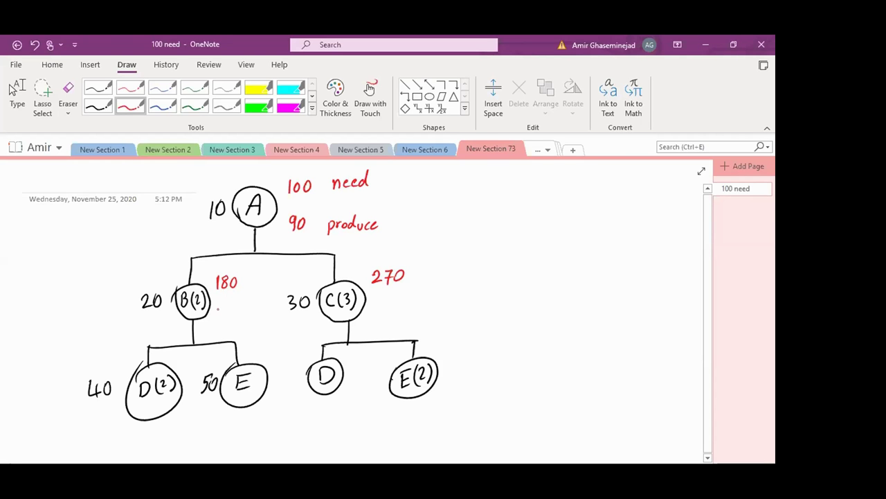
# Step: Write 160 in red below the 180 at node B(2), and strike out the 10 beside A and the 20 beside B(2)
pyautogui.moveTo(219, 308); pyautogui.dragTo(219, 321)
pyautogui.moveTo(228, 307); pyautogui.dragTo(232, 319)
pyautogui.moveTo(228, 206); pyautogui.dragTo(203, 230)
pyautogui.moveTo(168, 279); pyautogui.dragTo(141, 315)
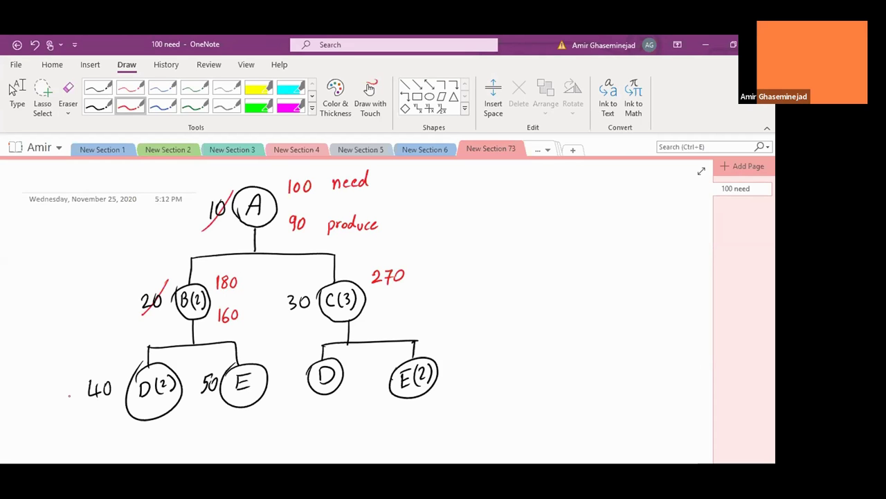
# Step: Change the quantity beside node D(2) to 440 by adding a 4 in thick black ink
pyautogui.click(98, 104)
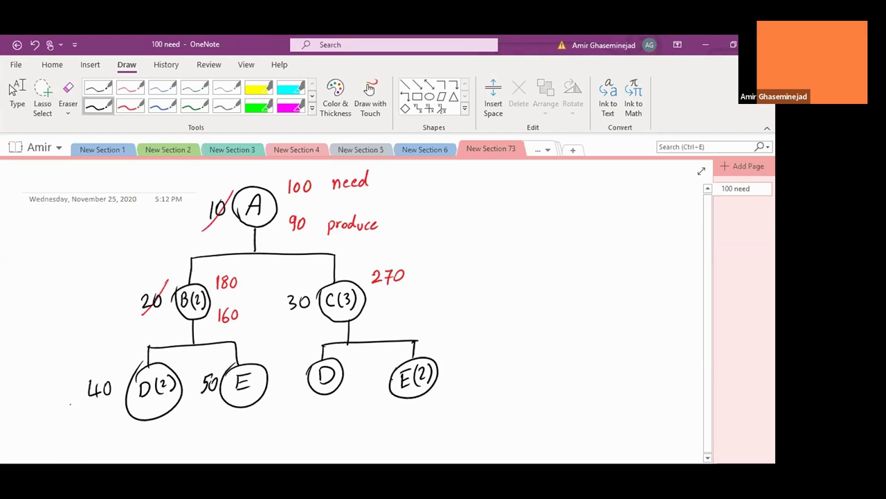
pyautogui.moveTo(69, 384)
pyautogui.mouseDown()
pyautogui.moveTo(83, 397)
pyautogui.moveTo(78, 406)
pyautogui.mouseUp()
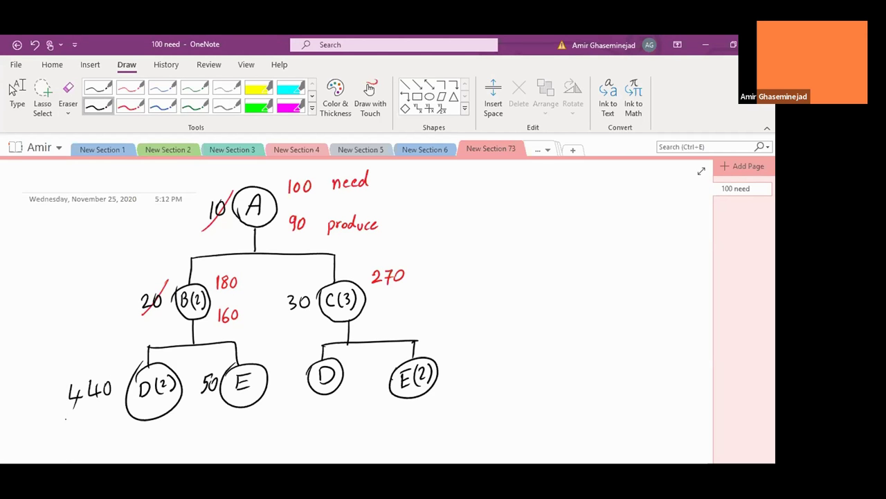
# Step: Write 240 in red below the 270 at node C(3) and strike out the 30 beside it
pyautogui.click(130, 105)
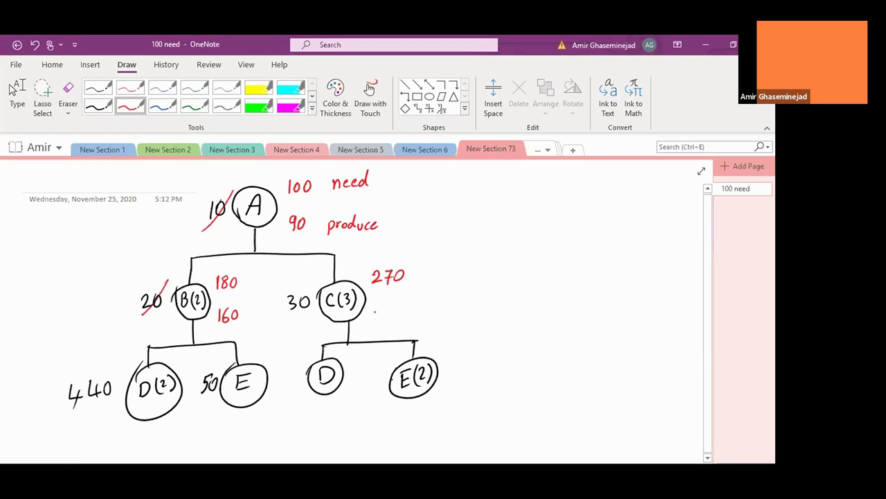
pyautogui.moveTo(372, 312); pyautogui.dragTo(383, 322)
pyautogui.moveTo(388, 310)
pyautogui.mouseDown()
pyautogui.moveTo(386, 320)
pyautogui.moveTo(396, 318)
pyautogui.mouseUp()
pyautogui.moveTo(393, 314)
pyautogui.mouseDown()
pyautogui.moveTo(393, 323)
pyautogui.moveTo(403, 313)
pyautogui.mouseUp()
pyautogui.moveTo(313, 284); pyautogui.dragTo(282, 319)
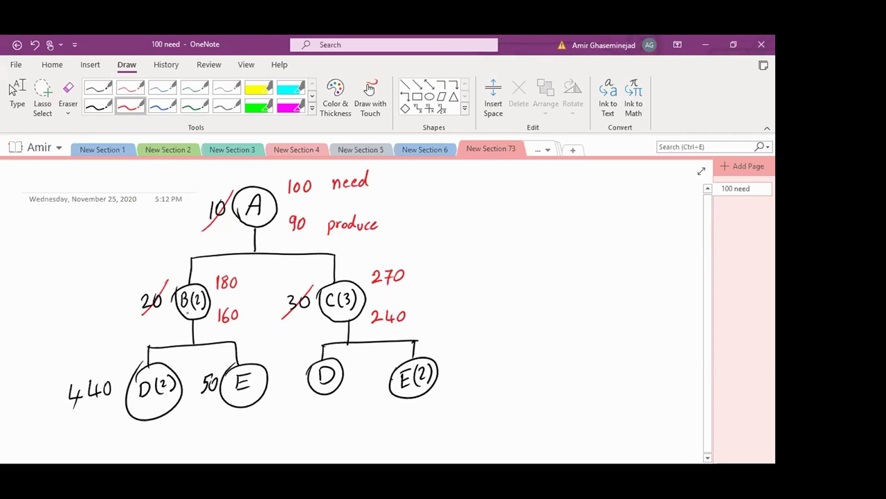
# Step: Write a red 320 and a slashed zero at node D(2), and replace its struck-out 440 with 120
pyautogui.moveTo(174, 359)
pyautogui.mouseDown()
pyautogui.moveTo(174, 370)
pyautogui.moveTo(193, 359)
pyautogui.mouseUp()
pyautogui.moveTo(182, 408); pyautogui.dragTo(176, 424)
pyautogui.moveTo(118, 374); pyautogui.dragTo(53, 409)
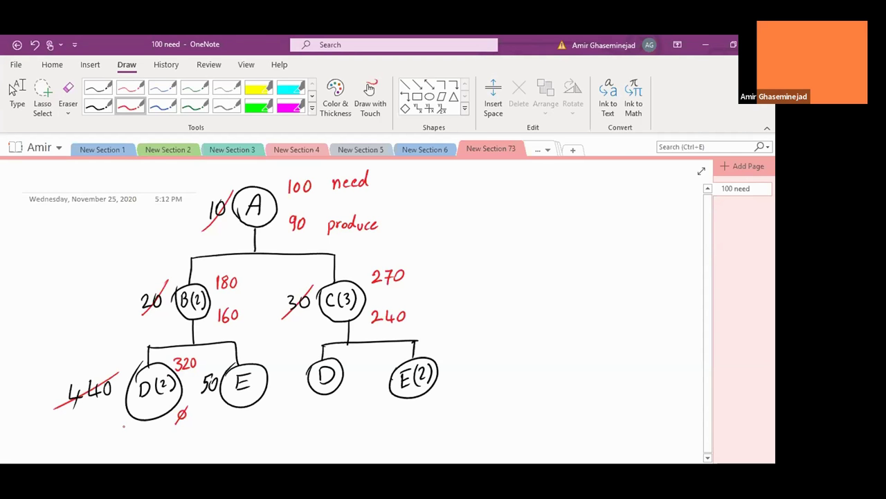
pyautogui.moveTo(70, 359)
pyautogui.mouseDown()
pyautogui.moveTo(72, 373)
pyautogui.moveTo(89, 372)
pyautogui.mouseUp()
pyautogui.moveTo(95, 360); pyautogui.dragTo(95, 361)
# Step: Write 160 and 90 in red beside node E under B(2), and strike out its 50
pyautogui.moveTo(263, 346)
pyautogui.mouseDown()
pyautogui.moveTo(263, 358)
pyautogui.moveTo(277, 347)
pyautogui.mouseUp()
pyautogui.moveTo(271, 403); pyautogui.dragTo(276, 411)
pyautogui.moveTo(281, 402); pyautogui.dragTo(275, 413)
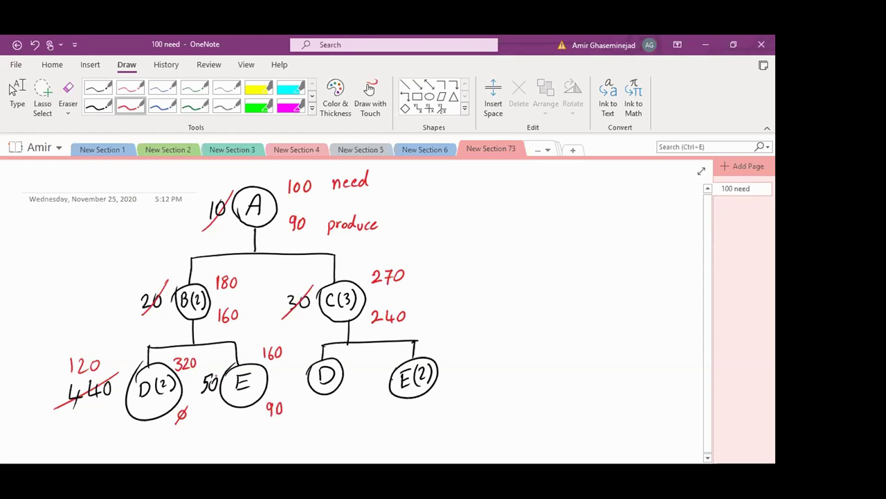
pyautogui.moveTo(221, 368); pyautogui.dragTo(200, 393)
# Step: Write 240 in red beside node D under C(3)
pyautogui.moveTo(342, 354); pyautogui.dragTo(351, 364)
pyautogui.moveTo(353, 353)
pyautogui.mouseDown()
pyautogui.moveTo(356, 367)
pyautogui.moveTo(363, 355)
pyautogui.mouseUp()
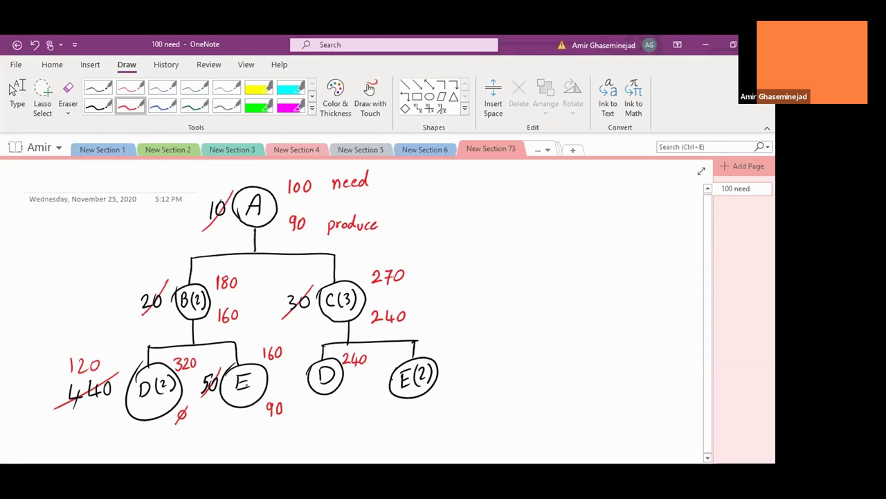
# Step: Erase the red 90 at node E under B(2) and write 110 in red in its place
pyautogui.click(68, 94)
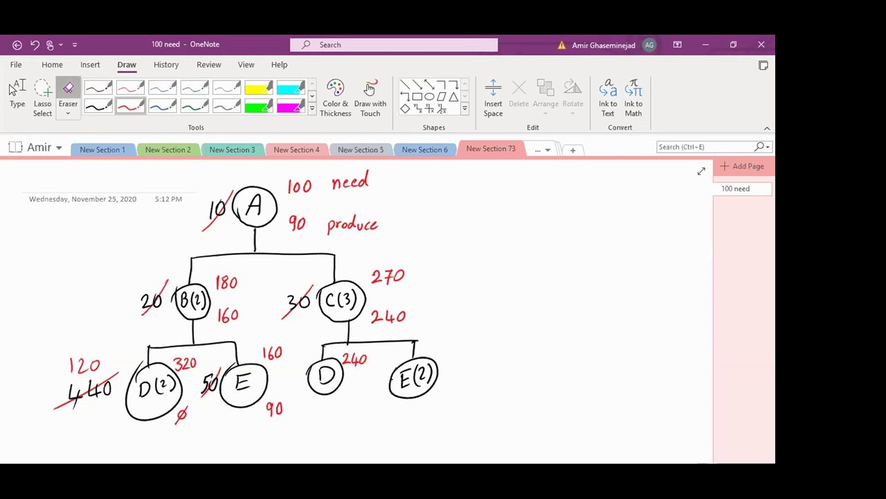
pyautogui.moveTo(277, 409); pyautogui.dragTo(271, 404)
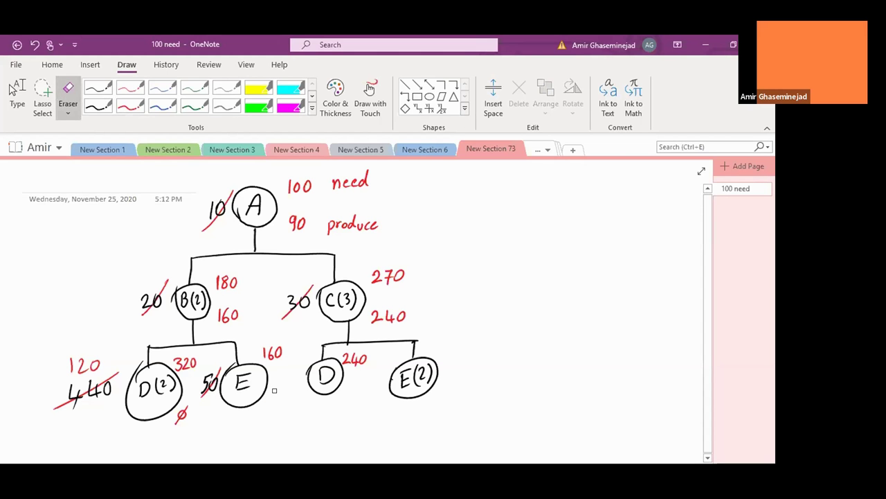
pyautogui.click(130, 105)
pyautogui.moveTo(270, 398)
pyautogui.mouseDown()
pyautogui.moveTo(268, 412)
pyautogui.moveTo(276, 412)
pyautogui.mouseUp()
pyautogui.moveTo(286, 397); pyautogui.dragTo(286, 398)
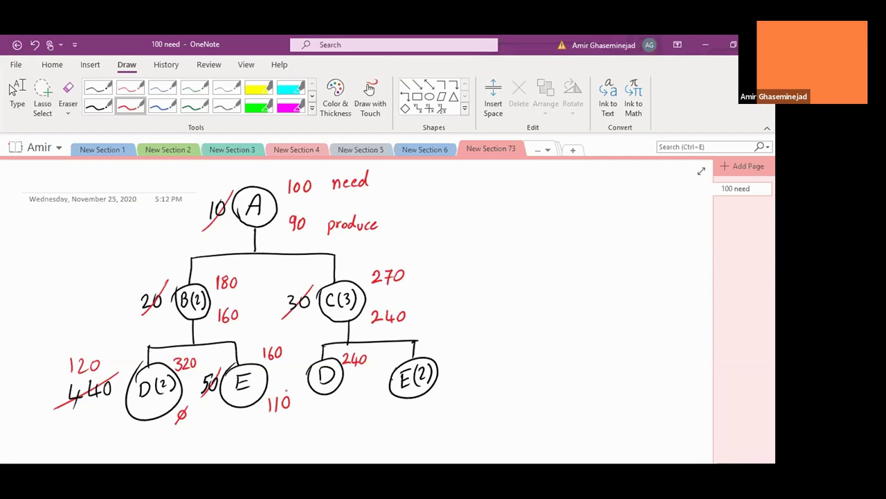
pyautogui.press('Escape')
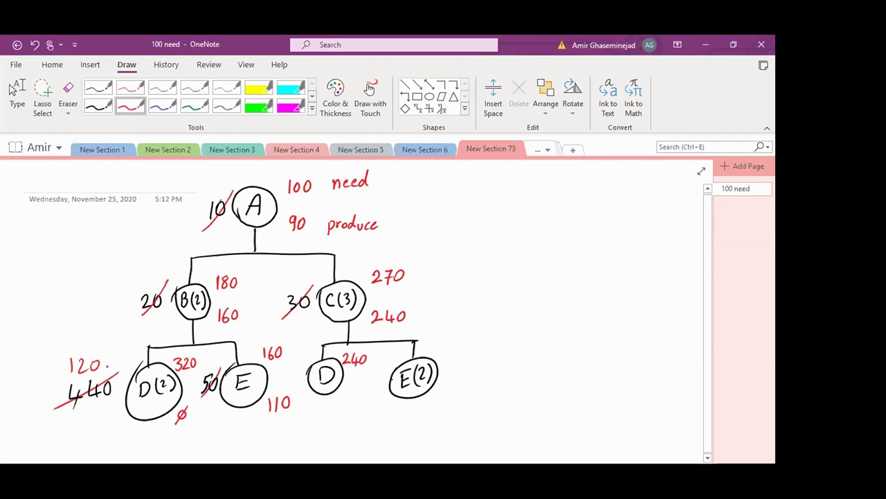
# Step: Circle and strike out the red 120 beside node D(2), and write 120 in red below node D under C(3)
pyautogui.moveTo(106, 380)
pyautogui.mouseDown()
pyautogui.moveTo(40, 371)
pyautogui.moveTo(120, 355)
pyautogui.mouseUp()
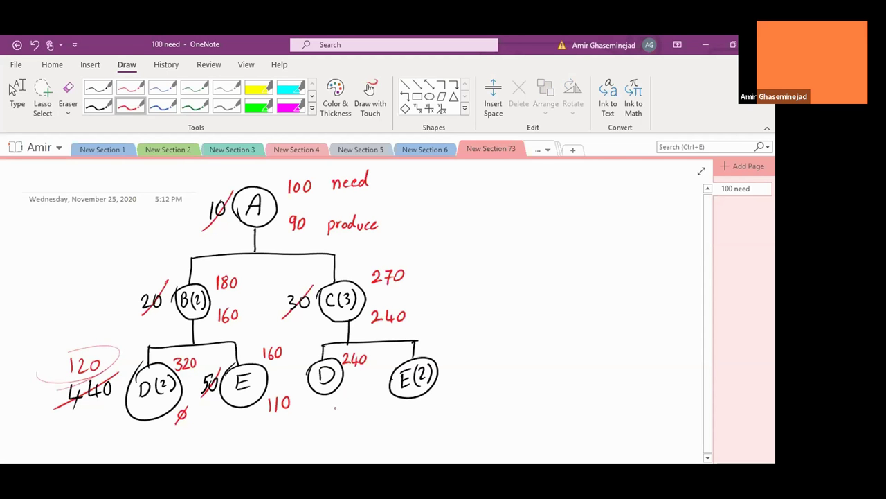
pyautogui.moveTo(118, 342); pyautogui.dragTo(40, 374)
pyautogui.moveTo(339, 395)
pyautogui.mouseDown()
pyautogui.moveTo(339, 407)
pyautogui.moveTo(352, 407)
pyautogui.moveTo(356, 395)
pyautogui.mouseUp()
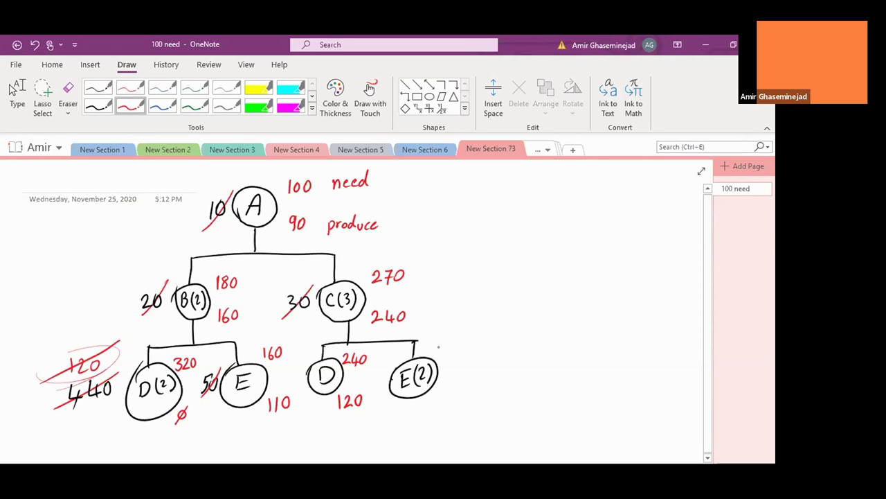
# Step: Write 480 in red beside node E(2) under C(3)
pyautogui.moveTo(441, 341)
pyautogui.mouseDown()
pyautogui.moveTo(445, 357)
pyautogui.moveTo(454, 355)
pyautogui.mouseUp()
pyautogui.moveTo(467, 342); pyautogui.dragTo(464, 340)
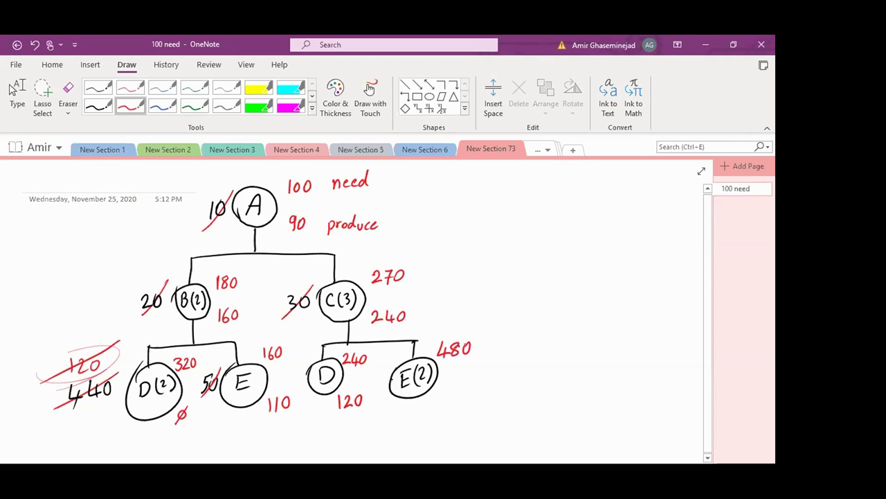
# Step: Write 480 in red below node E(2) and draw a wavy vertical red divider beside the tree
pyautogui.moveTo(442, 387)
pyautogui.mouseDown()
pyautogui.moveTo(443, 406)
pyautogui.moveTo(466, 393)
pyautogui.mouseUp()
pyautogui.moveTo(506, 178); pyautogui.dragTo(514, 424)
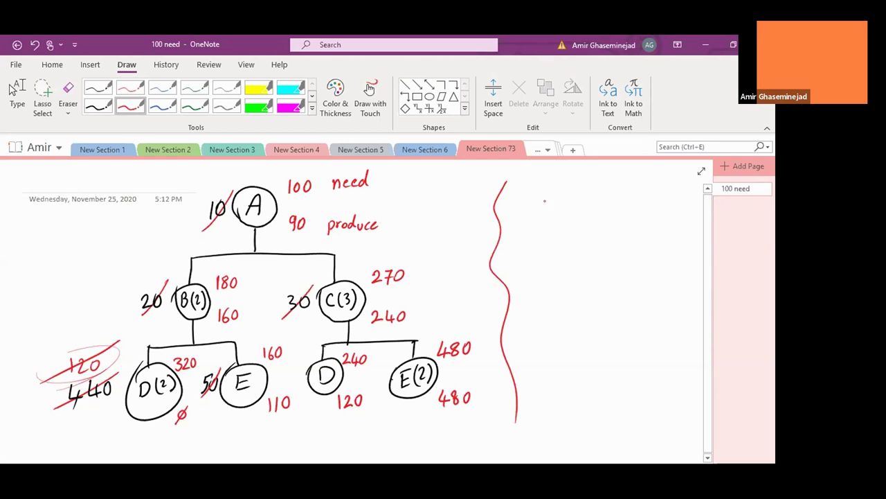
# Step: Start a red summary list beyond the divider with the rows A 90, B 160 and C 240
pyautogui.moveTo(544, 210)
pyautogui.mouseDown()
pyautogui.moveTo(547, 200)
pyautogui.moveTo(558, 207)
pyautogui.mouseUp()
pyautogui.moveTo(549, 202)
pyautogui.mouseDown()
pyautogui.moveTo(593, 196)
pyautogui.moveTo(597, 206)
pyautogui.mouseUp()
pyautogui.moveTo(606, 194); pyautogui.dragTo(604, 205)
pyautogui.moveTo(543, 233); pyautogui.dragTo(544, 247)
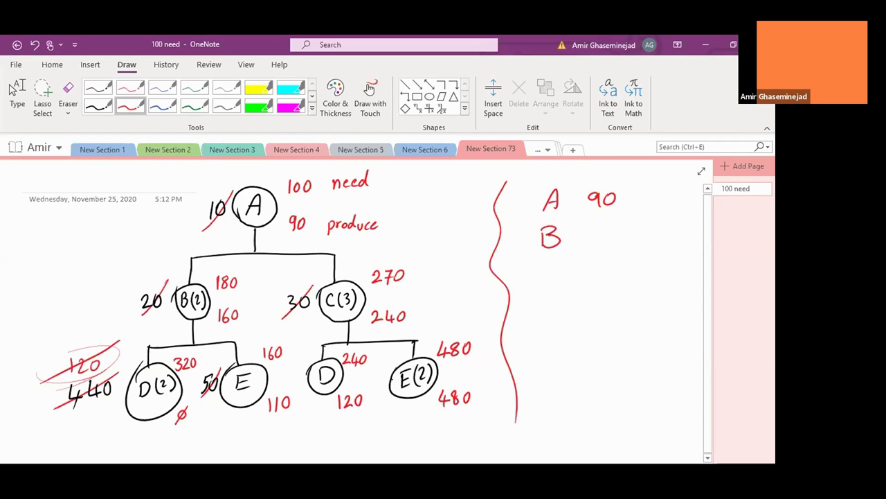
pyautogui.moveTo(586, 225); pyautogui.dragTo(586, 242)
pyautogui.moveTo(602, 223)
pyautogui.mouseDown()
pyautogui.moveTo(599, 236)
pyautogui.moveTo(612, 228)
pyautogui.mouseUp()
pyautogui.moveTo(558, 270); pyautogui.dragTo(559, 284)
pyautogui.moveTo(594, 268); pyautogui.dragTo(607, 279)
pyautogui.moveTo(612, 263)
pyautogui.mouseDown()
pyautogui.moveTo(617, 279)
pyautogui.moveTo(633, 276)
pyautogui.moveTo(626, 266)
pyautogui.mouseUp()
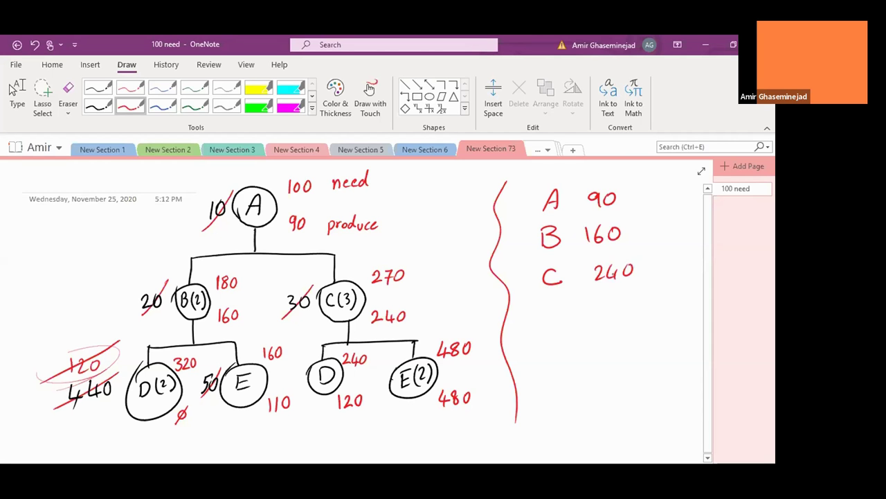
# Step: Add a row for D with its production quantity and a row for E beneath C in the red summary list
pyautogui.click(544, 310)
pyautogui.moveTo(544, 311); pyautogui.dragTo(545, 329)
pyautogui.moveTo(544, 306)
pyautogui.mouseDown()
pyautogui.moveTo(565, 319)
pyautogui.moveTo(547, 329)
pyautogui.mouseUp()
pyautogui.moveTo(601, 309); pyautogui.dragTo(602, 322)
pyautogui.moveTo(606, 312)
pyautogui.mouseDown()
pyautogui.moveTo(616, 321)
pyautogui.moveTo(623, 308)
pyautogui.mouseUp()
pyautogui.moveTo(545, 349); pyautogui.dragTo(546, 370)
pyautogui.moveTo(544, 351); pyautogui.dragTo(565, 351)
pyautogui.moveTo(549, 360); pyautogui.dragTo(567, 368)
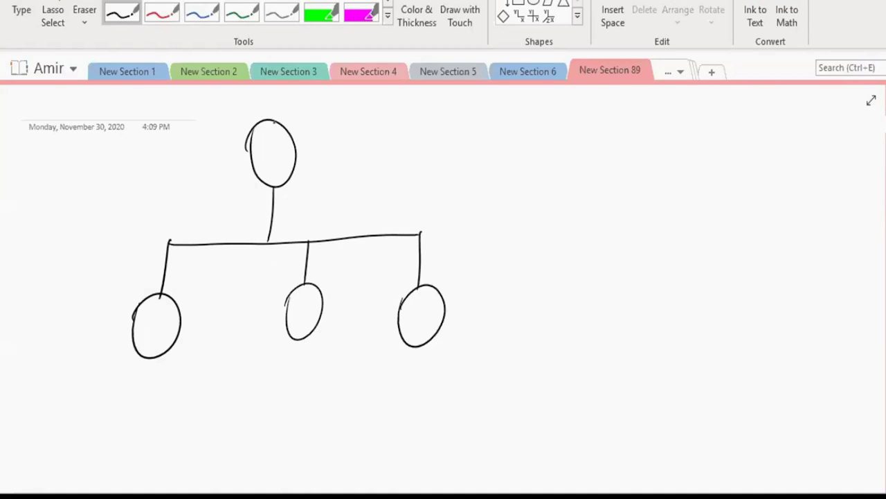
# Step: Label the top circle A and the circles beneath it B, C(2) and D, and attach a circled child node B under C(2)
pyautogui.moveTo(264, 166)
pyautogui.mouseDown()
pyautogui.moveTo(277, 149)
pyautogui.moveTo(279, 168)
pyautogui.mouseUp()
pyautogui.moveTo(266, 154); pyautogui.dragTo(277, 151)
pyautogui.moveTo(150, 317); pyautogui.dragTo(150, 340)
pyautogui.moveTo(150, 318); pyautogui.dragTo(151, 339)
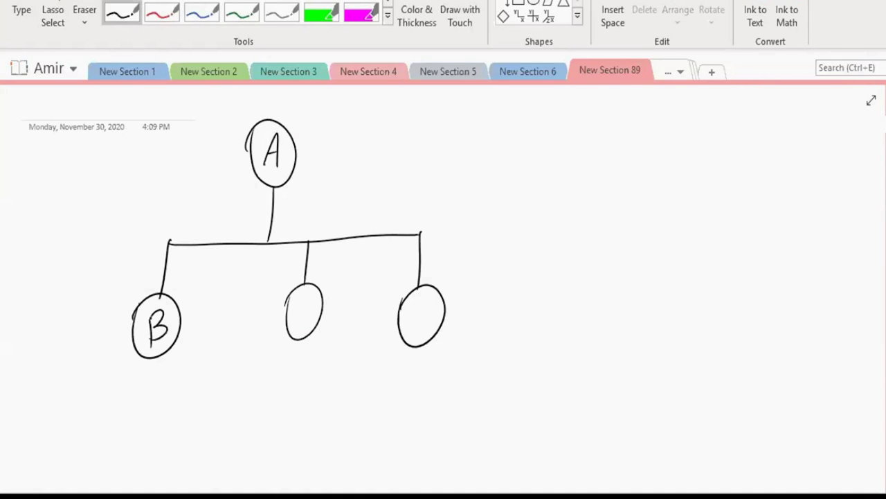
pyautogui.moveTo(299, 305)
pyautogui.mouseDown()
pyautogui.moveTo(292, 317)
pyautogui.moveTo(316, 317)
pyautogui.mouseUp()
pyautogui.moveTo(313, 299); pyautogui.dragTo(312, 324)
pyautogui.moveTo(417, 299); pyautogui.dragTo(418, 322)
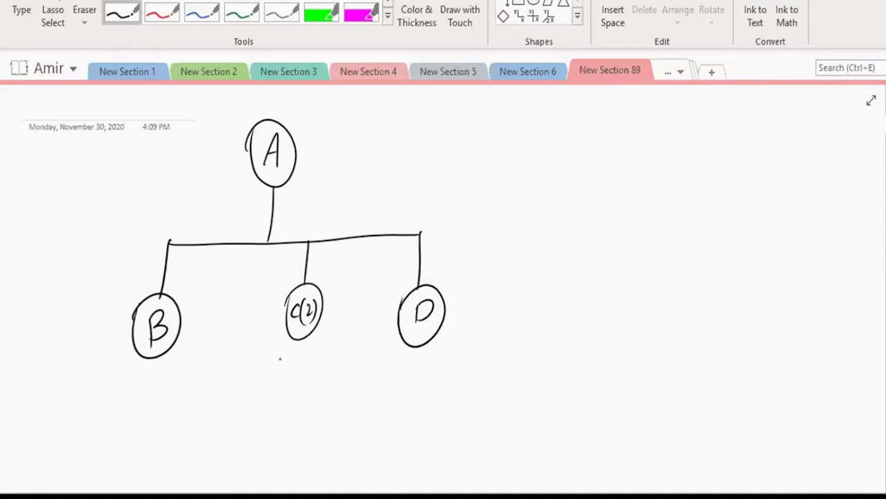
pyautogui.moveTo(299, 340)
pyautogui.mouseDown()
pyautogui.moveTo(280, 434)
pyautogui.moveTo(271, 398)
pyautogui.mouseUp()
pyautogui.moveTo(290, 397); pyautogui.dragTo(291, 420)
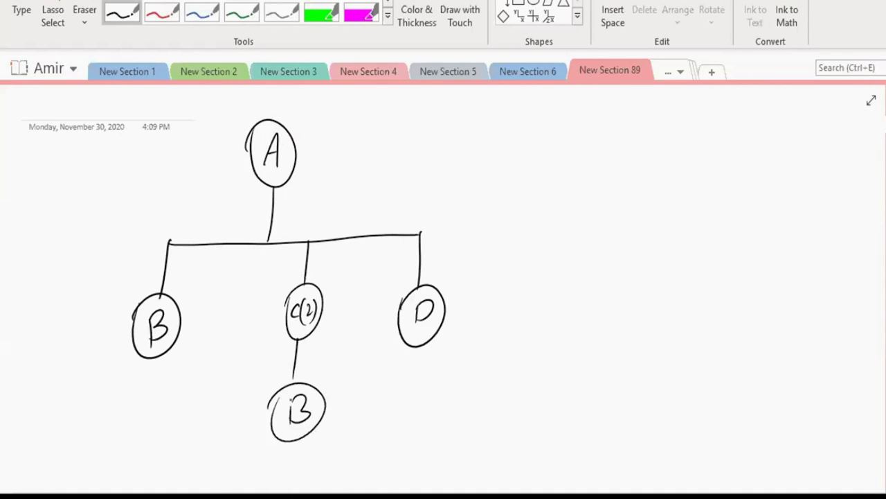
# Step: Write the stock quantities in red beside the nodes: 10 at A, 20 at B, 30 at C(2), 40 at D and 50 at the lower B
pyautogui.click(159, 14)
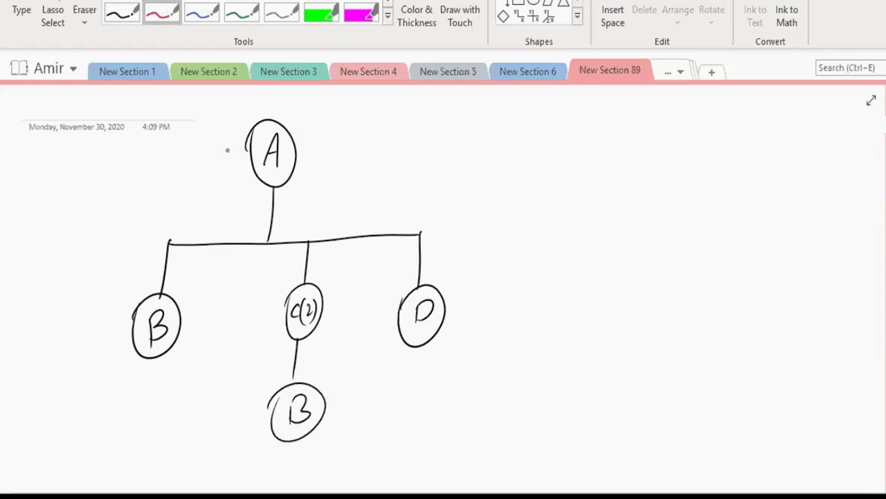
pyautogui.moveTo(228, 146)
pyautogui.mouseDown()
pyautogui.moveTo(227, 168)
pyautogui.moveTo(240, 148)
pyautogui.mouseUp()
pyautogui.moveTo(99, 320); pyautogui.dragTo(111, 344)
pyautogui.moveTo(120, 319)
pyautogui.mouseDown()
pyautogui.moveTo(114, 334)
pyautogui.moveTo(121, 320)
pyautogui.mouseUp()
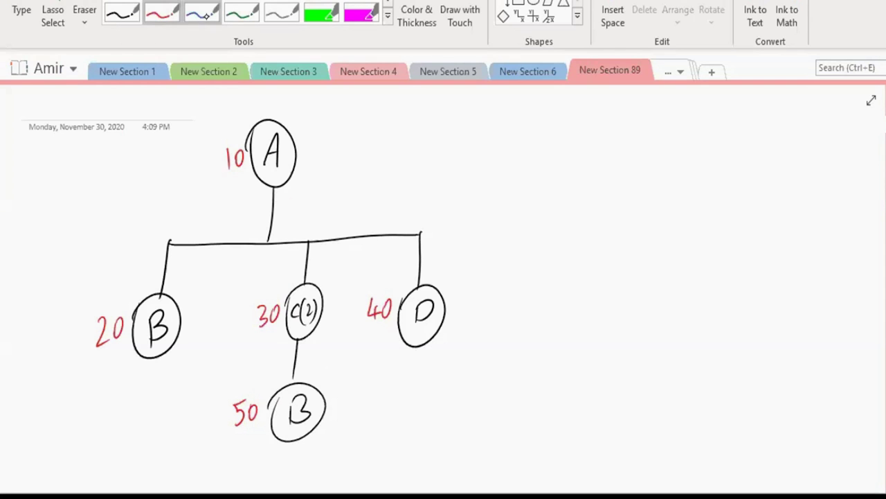
# Step: Write the heading BOM in blue beside the tree, under the page date
pyautogui.click(203, 12)
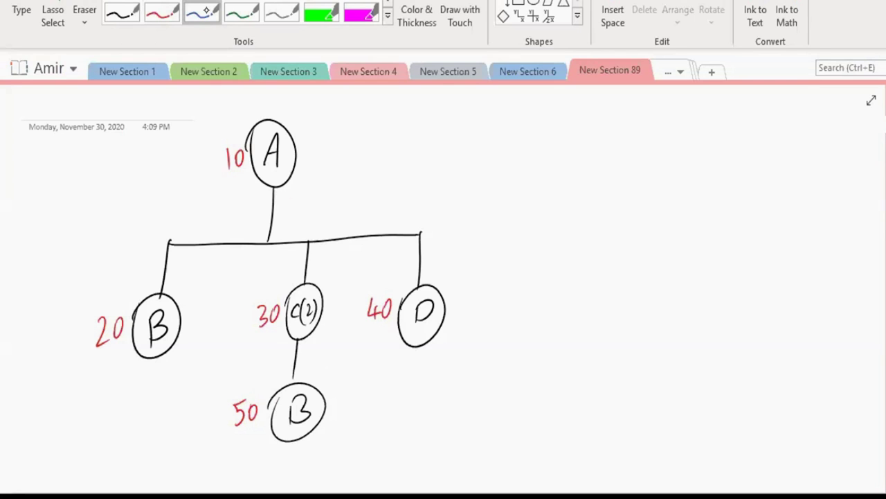
pyautogui.moveTo(44, 154); pyautogui.dragTo(41, 193)
pyautogui.moveTo(75, 170); pyautogui.dragTo(83, 188)
pyautogui.click(98, 180)
pyautogui.moveTo(92, 158); pyautogui.dragTo(117, 183)
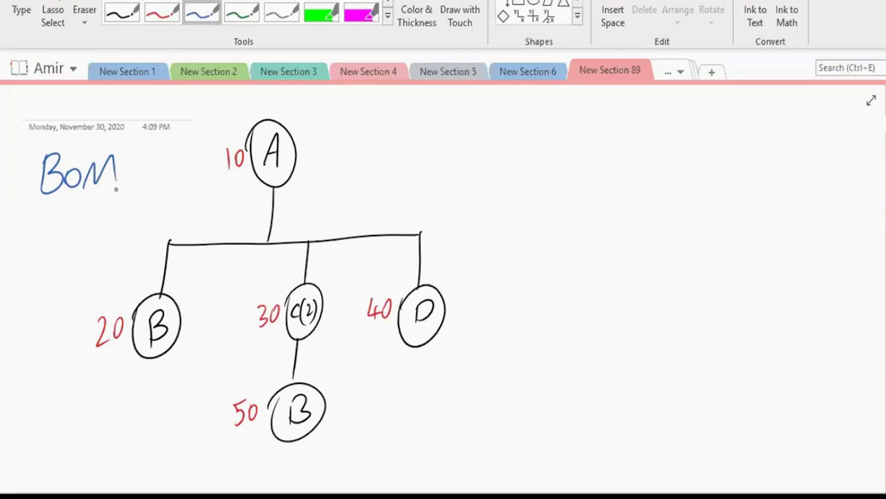
# Step: Write 100 above and 90 below node A in blue, and 90 in blue above the upper node B
pyautogui.moveTo(299, 96); pyautogui.dragTo(297, 123)
pyautogui.moveTo(309, 103); pyautogui.dragTo(321, 103)
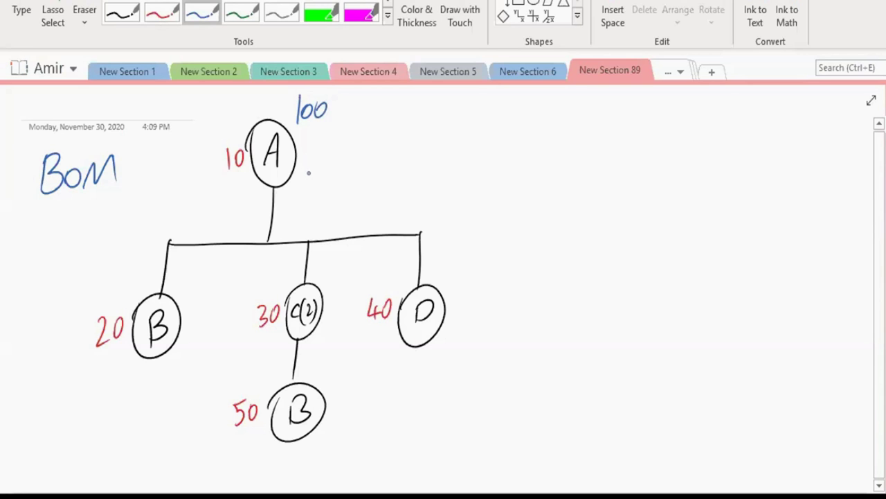
pyautogui.moveTo(309, 173)
pyautogui.mouseDown()
pyautogui.moveTo(309, 196)
pyautogui.moveTo(322, 171)
pyautogui.mouseUp()
pyautogui.moveTo(193, 274); pyautogui.dragTo(186, 292)
pyautogui.moveTo(200, 272); pyautogui.dragTo(200, 273)
pyautogui.press('Escape')
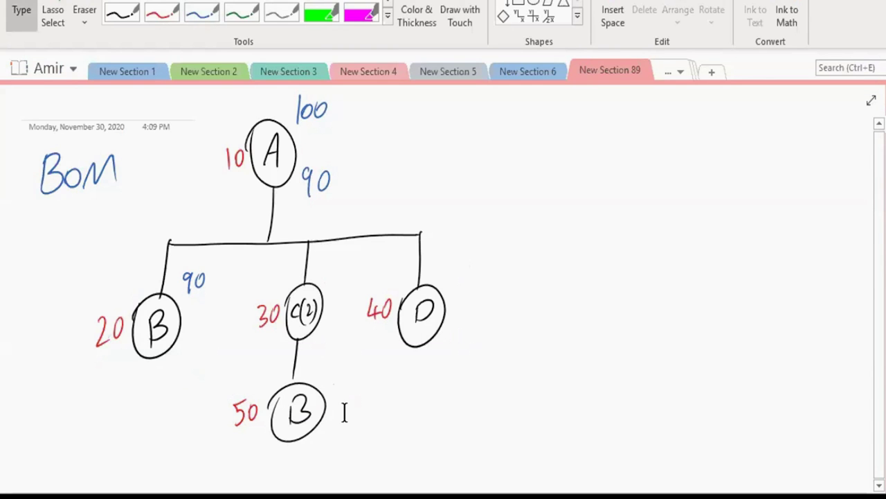
# Step: Erase the red 50 beside the lower node B and change the upper node B's red stock value to 70
pyautogui.click(84, 16)
pyautogui.moveTo(244, 406); pyautogui.dragTo(252, 414)
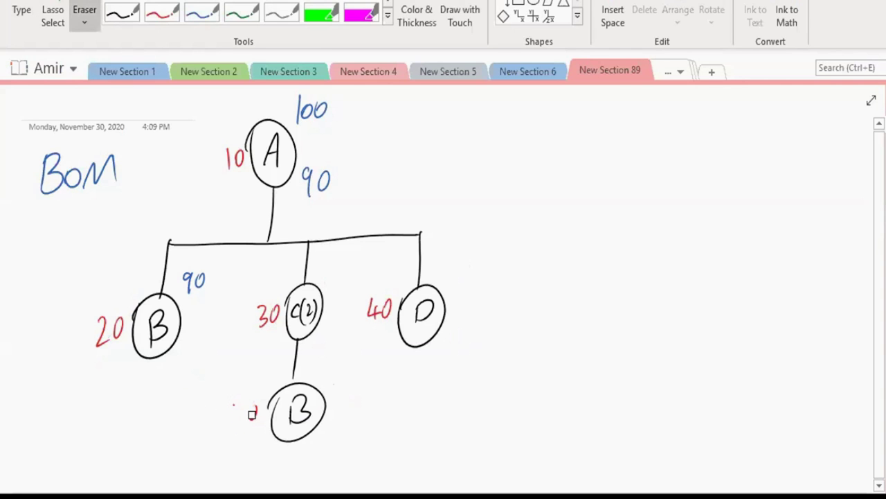
pyautogui.click(161, 14)
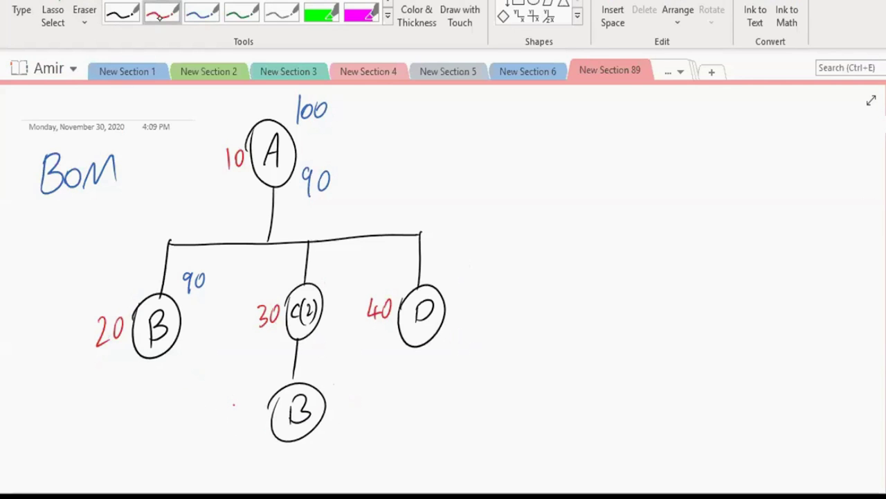
pyautogui.moveTo(93, 323)
pyautogui.mouseDown()
pyautogui.moveTo(101, 362)
pyautogui.moveTo(96, 345)
pyautogui.moveTo(84, 349)
pyautogui.mouseUp()
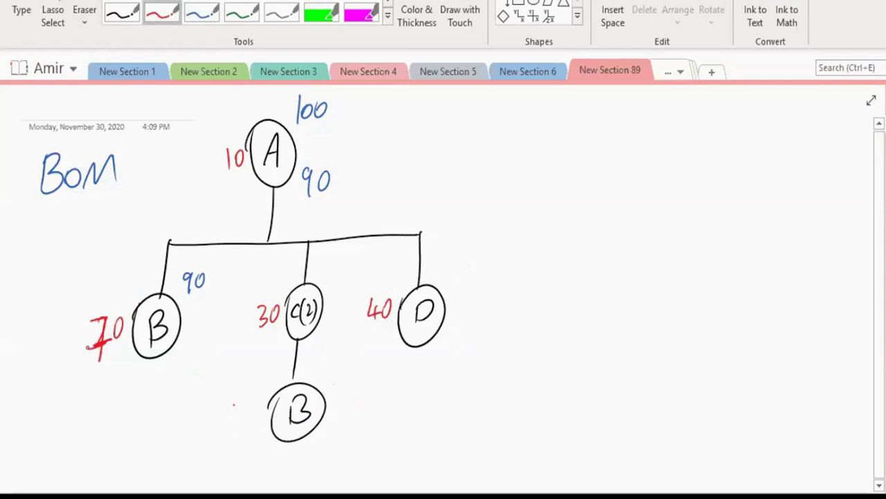
# Step: Write 20 in blue below the upper node B
pyautogui.click(202, 15)
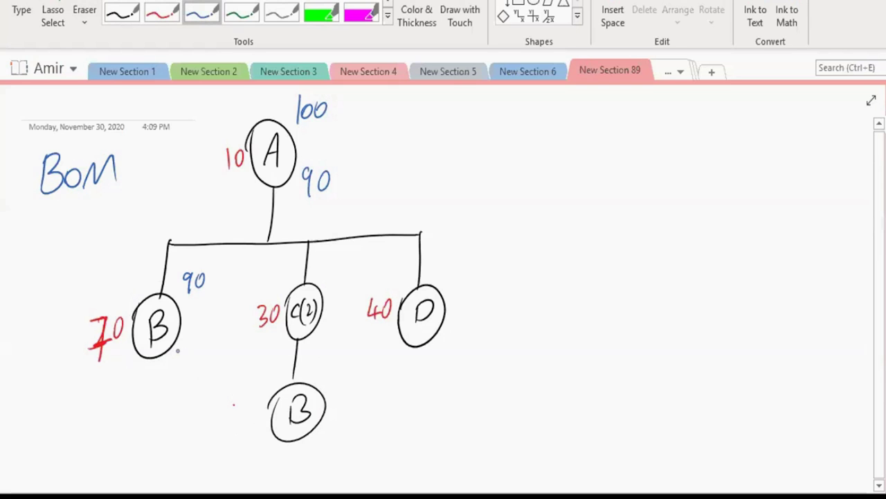
pyautogui.moveTo(178, 363)
pyautogui.mouseDown()
pyautogui.moveTo(194, 380)
pyautogui.moveTo(200, 357)
pyautogui.mouseUp()
# Step: Write 180 above and 150 below node C(2) in blue, and strike out the red stock values 70 and 30
pyautogui.moveTo(325, 272); pyautogui.dragTo(324, 290)
pyautogui.moveTo(337, 271)
pyautogui.mouseDown()
pyautogui.moveTo(339, 286)
pyautogui.moveTo(344, 274)
pyautogui.mouseUp()
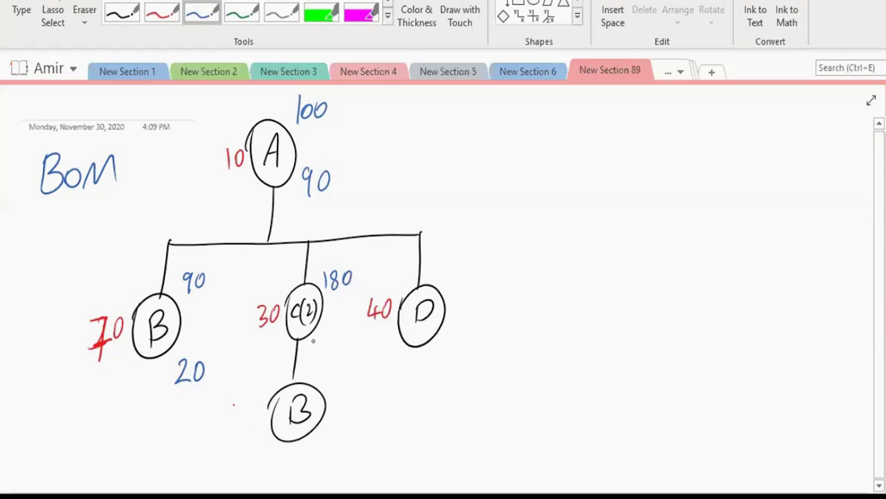
pyautogui.moveTo(126, 302); pyautogui.dragTo(84, 356)
pyautogui.moveTo(318, 335)
pyautogui.mouseDown()
pyautogui.moveTo(319, 347)
pyautogui.moveTo(342, 333)
pyautogui.mouseUp()
pyautogui.moveTo(279, 293); pyautogui.dragTo(252, 334)
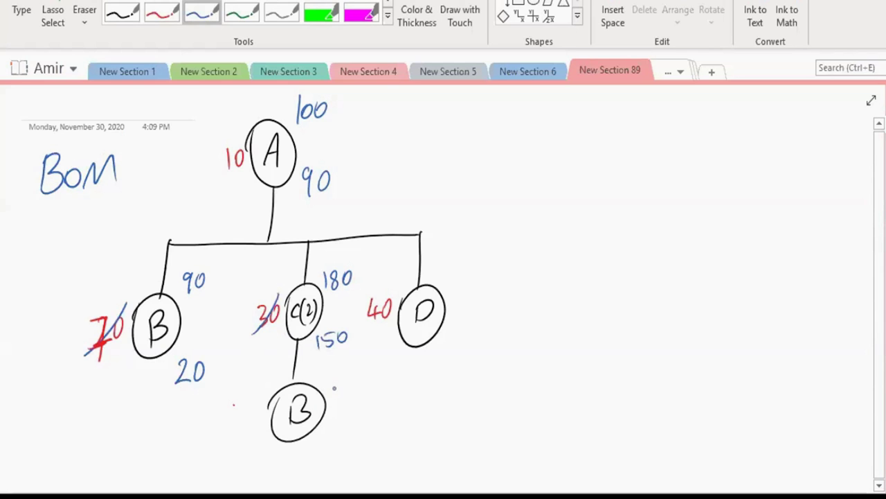
# Step: Write 150 in blue both above and below the lower node B under C(2)
pyautogui.moveTo(331, 382); pyautogui.dragTo(337, 395)
pyautogui.moveTo(355, 377); pyautogui.dragTo(354, 378)
pyautogui.moveTo(327, 431); pyautogui.dragTo(325, 447)
pyautogui.moveTo(344, 427); pyautogui.dragTo(337, 446)
pyautogui.moveTo(356, 427)
pyautogui.mouseDown()
pyautogui.moveTo(350, 440)
pyautogui.moveTo(356, 428)
pyautogui.mouseUp()
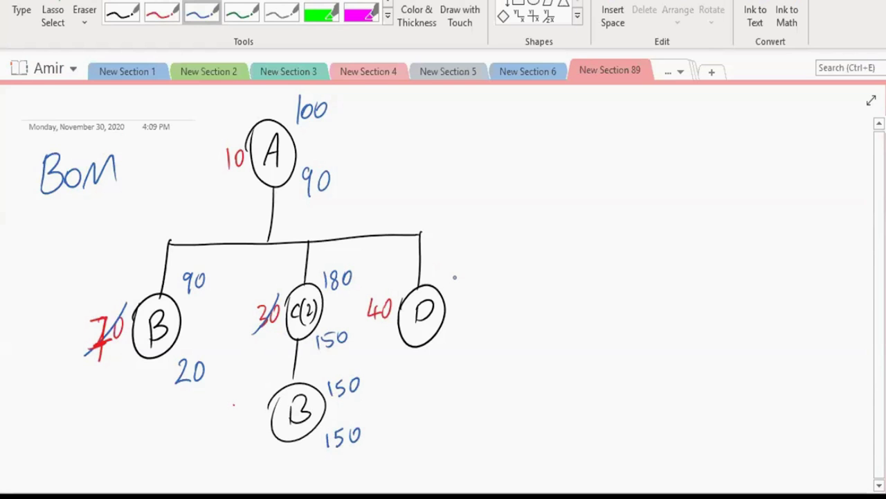
# Step: Write 90 in blue above node D
pyautogui.moveTo(458, 275)
pyautogui.mouseDown()
pyautogui.moveTo(453, 294)
pyautogui.moveTo(466, 276)
pyautogui.mouseUp()
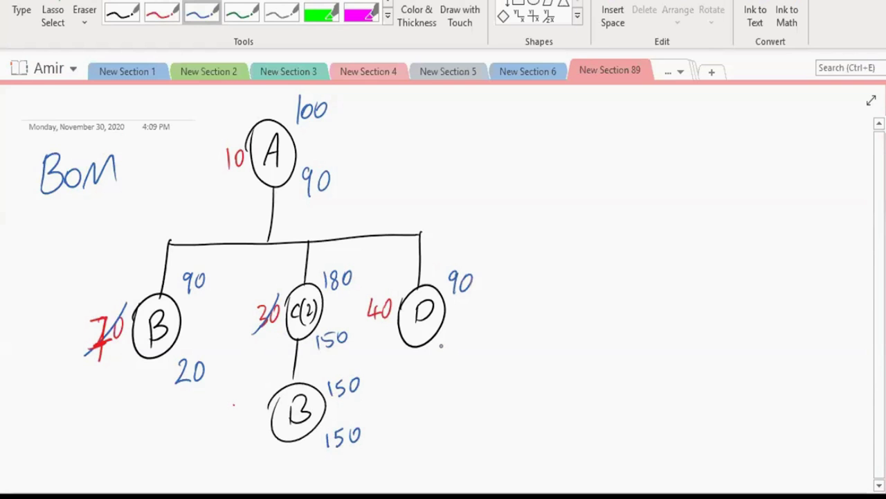